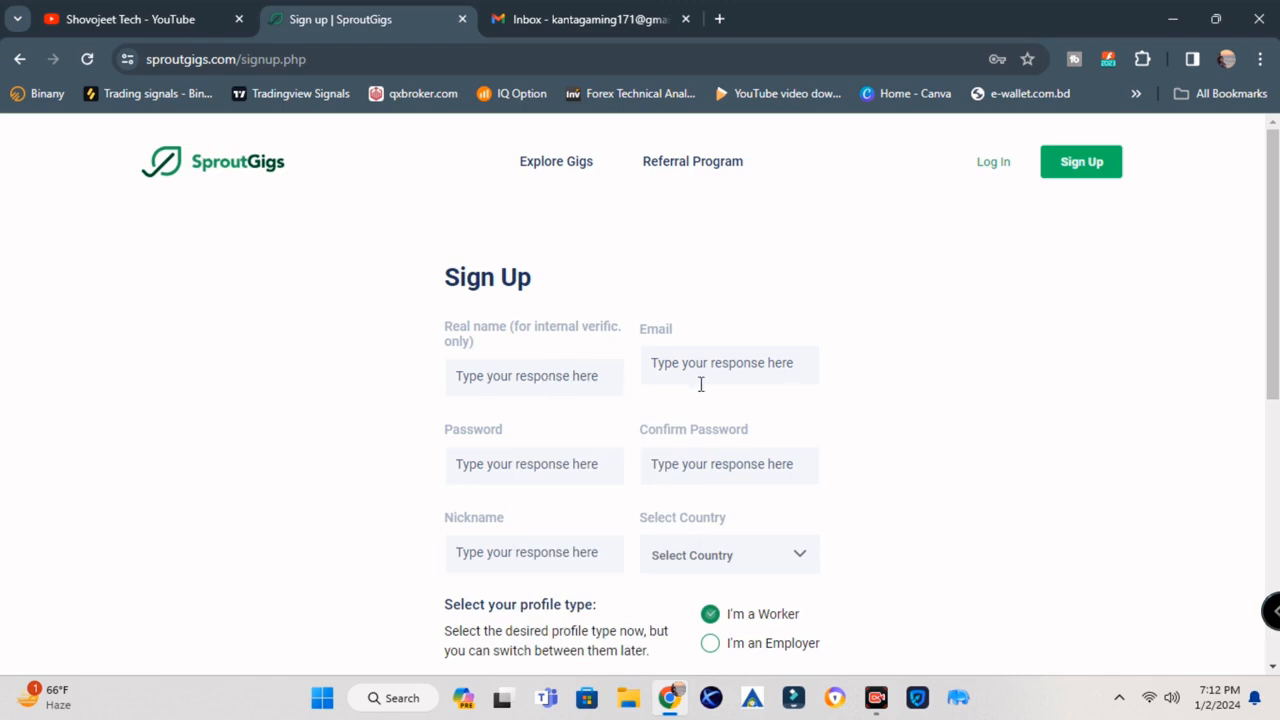
Step: Fill in the real name and the email address on the sign-up form
mouse_move(521, 480)
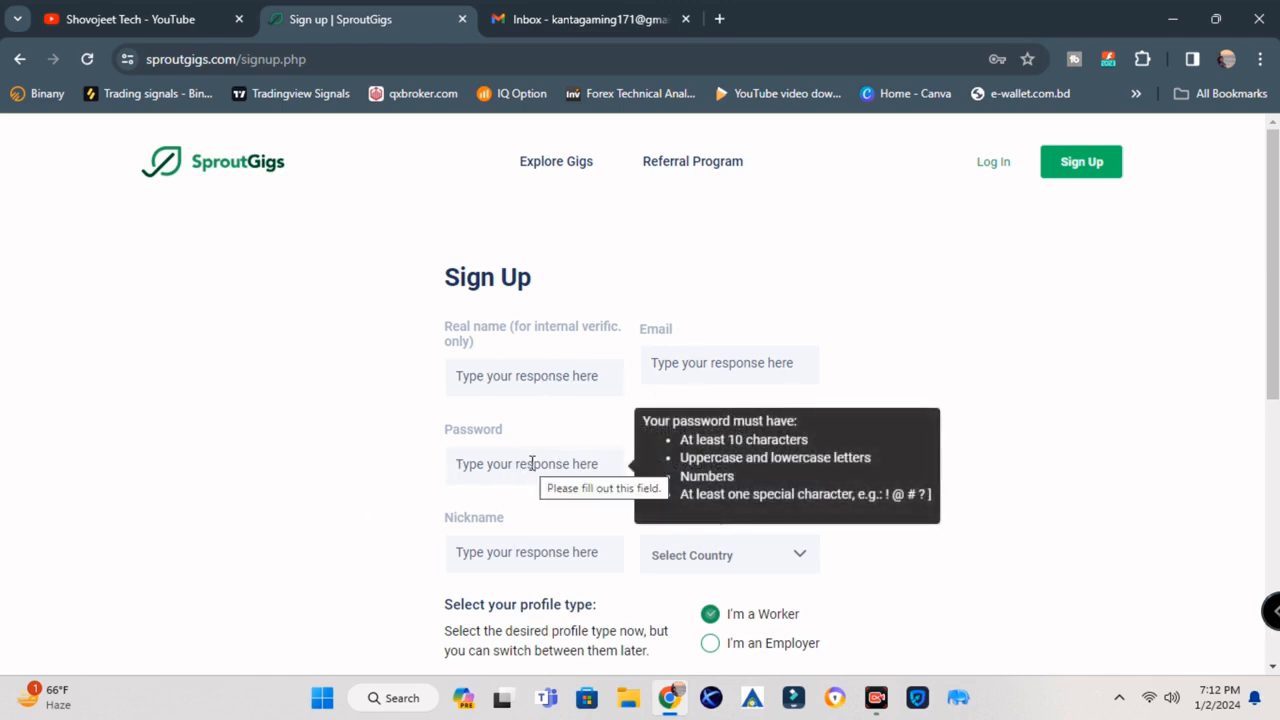
left_click(504, 378)
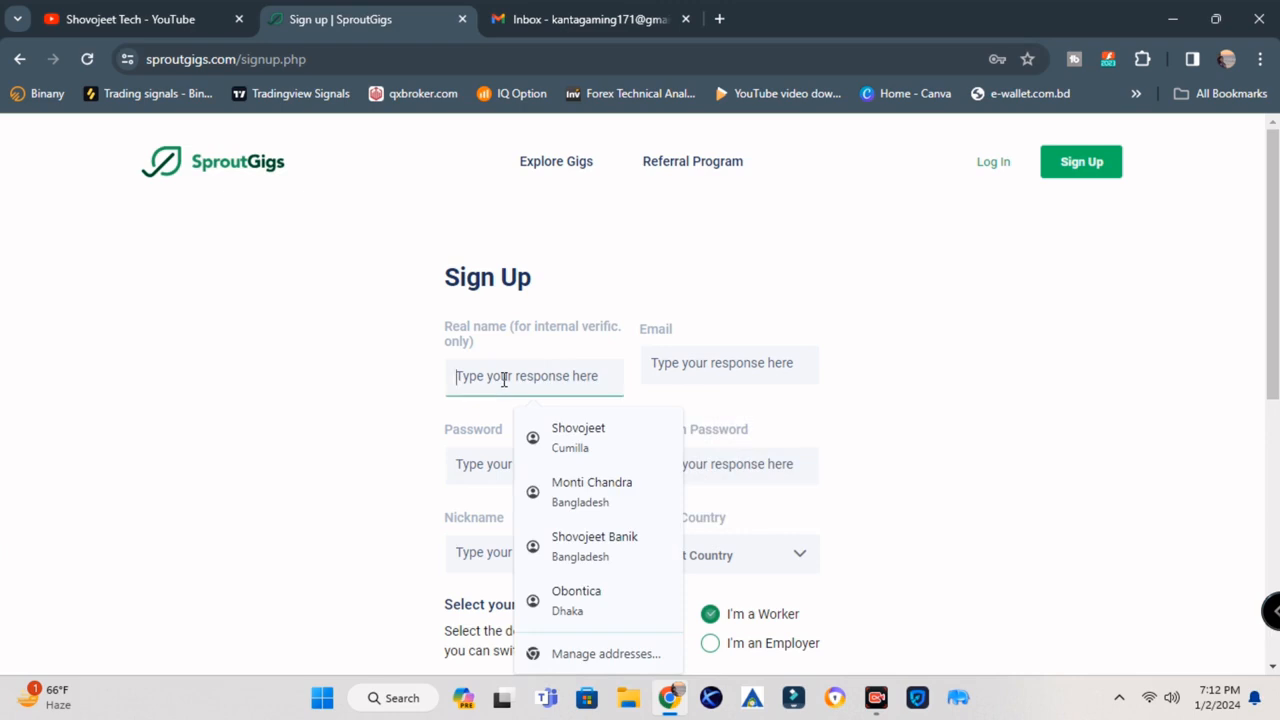
type("Kanta")
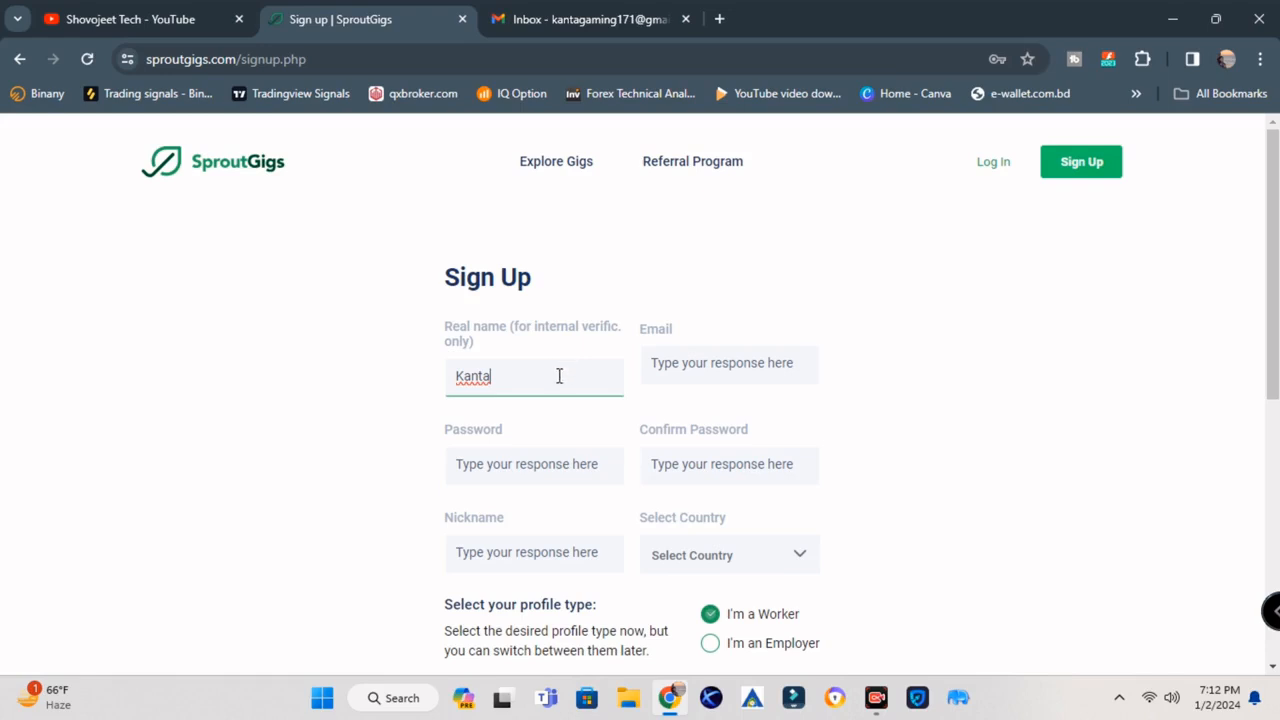
left_click(649, 373)
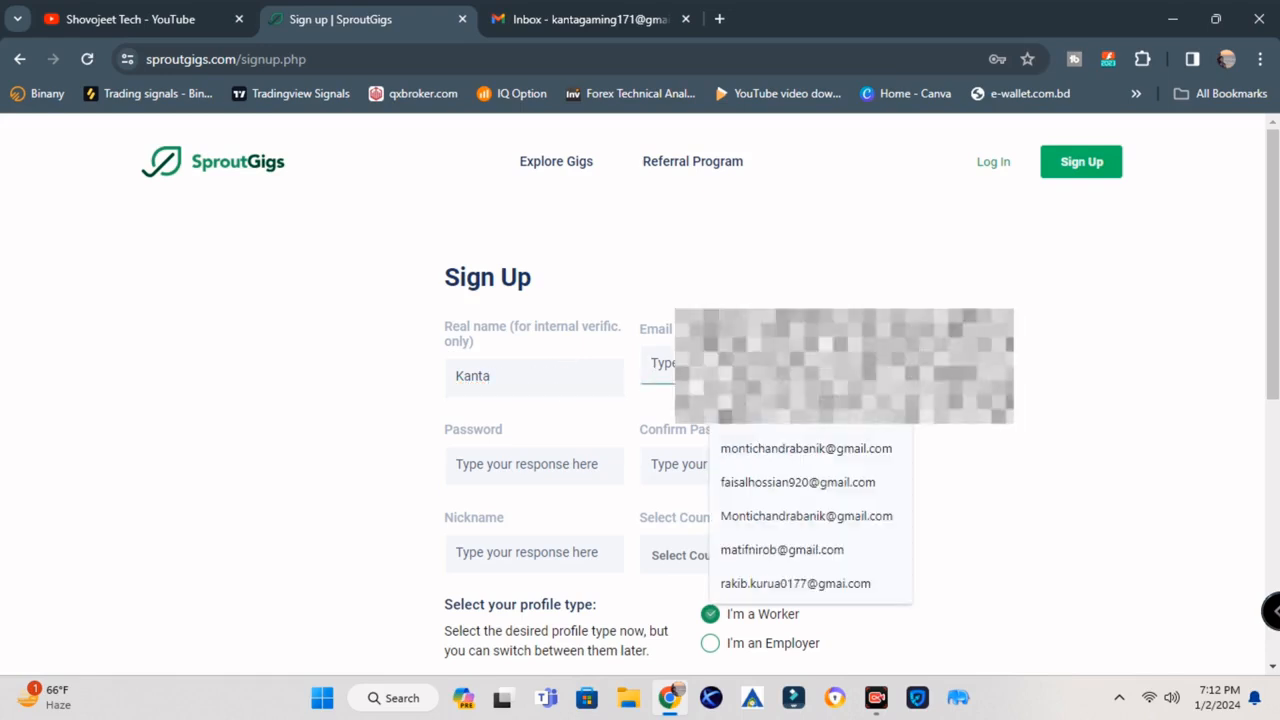
type("kant")
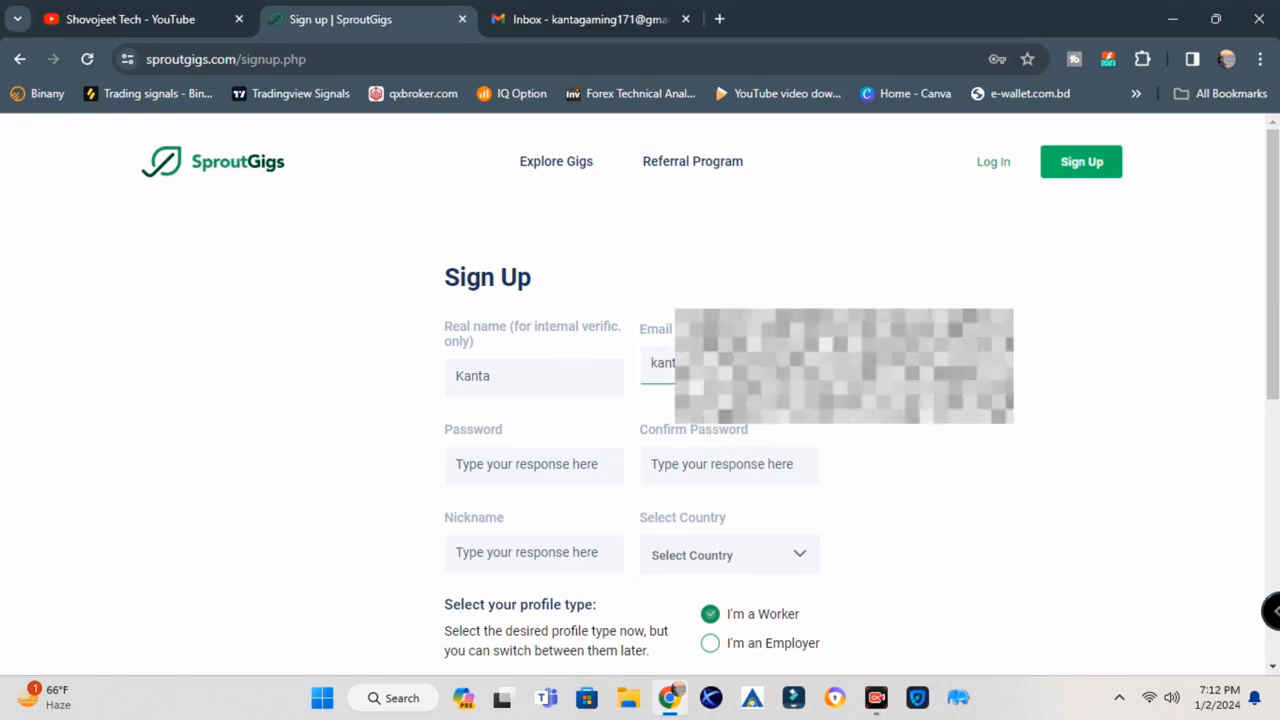
type(".com")
Step: Enter the account password and repeat it in the password confirmation
left_click(501, 457)
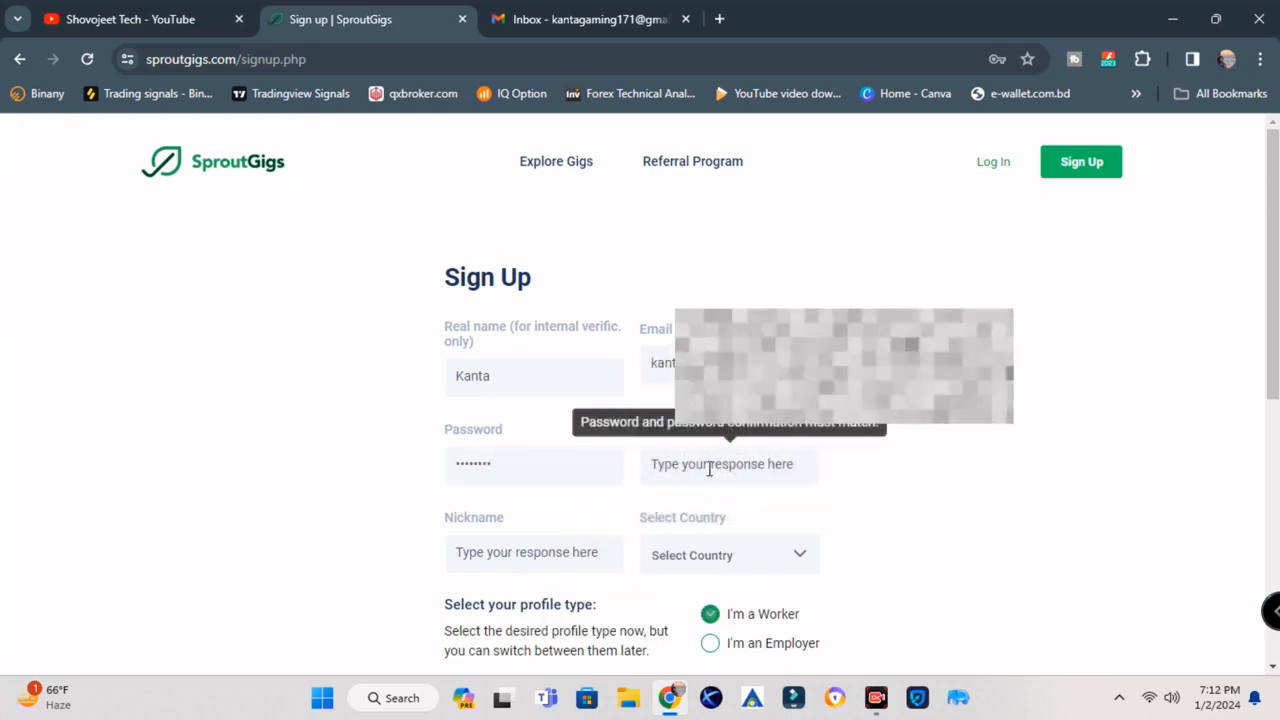
mouse_move(556, 468)
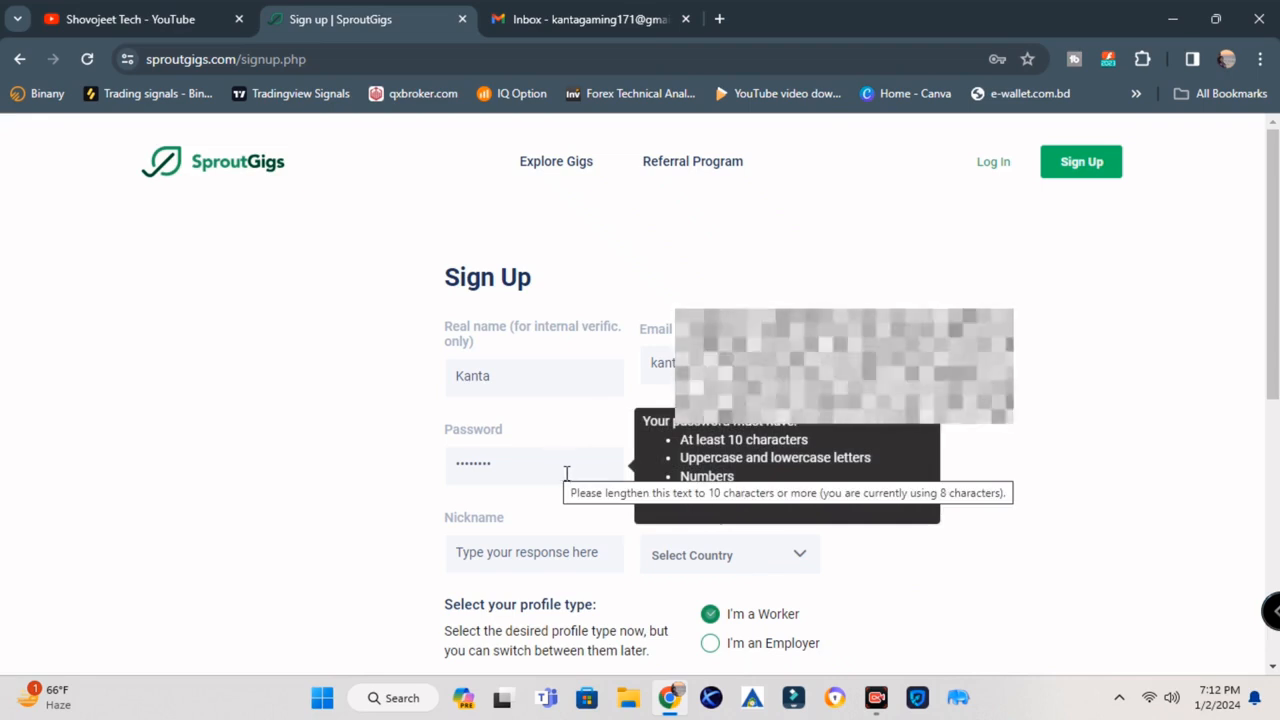
left_click(651, 455)
mouse_move(580, 451)
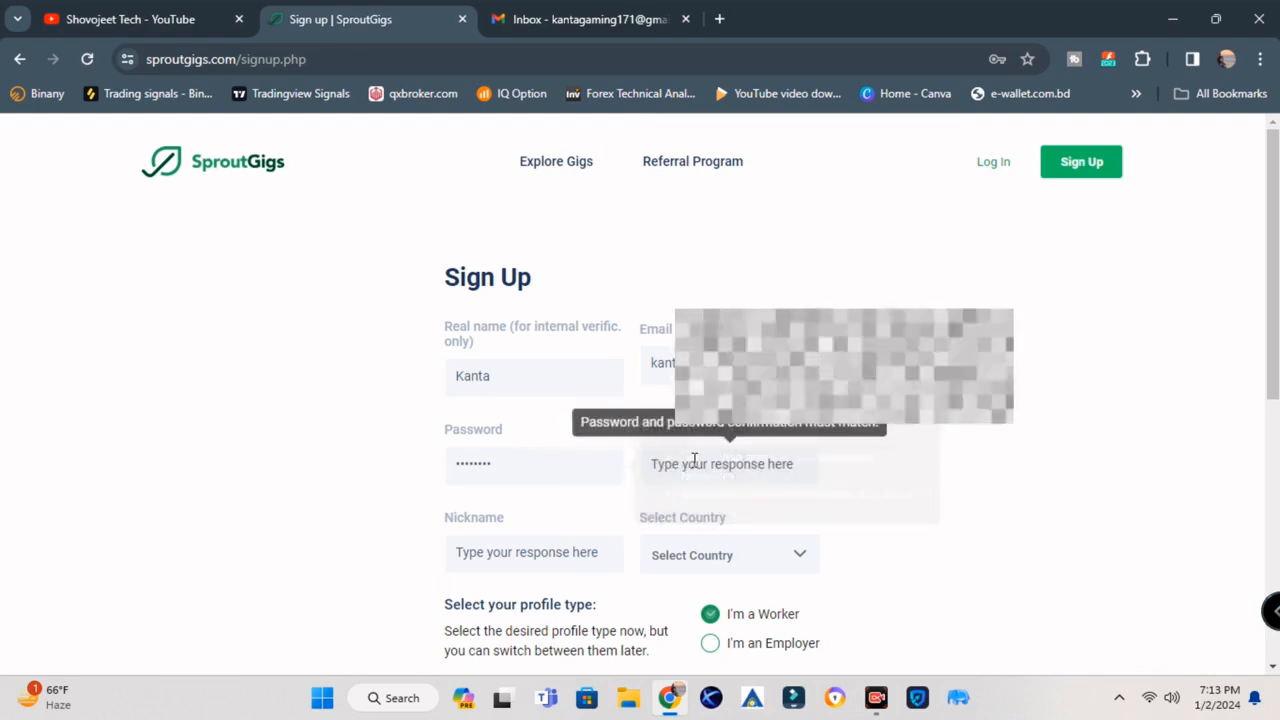
left_click(726, 460)
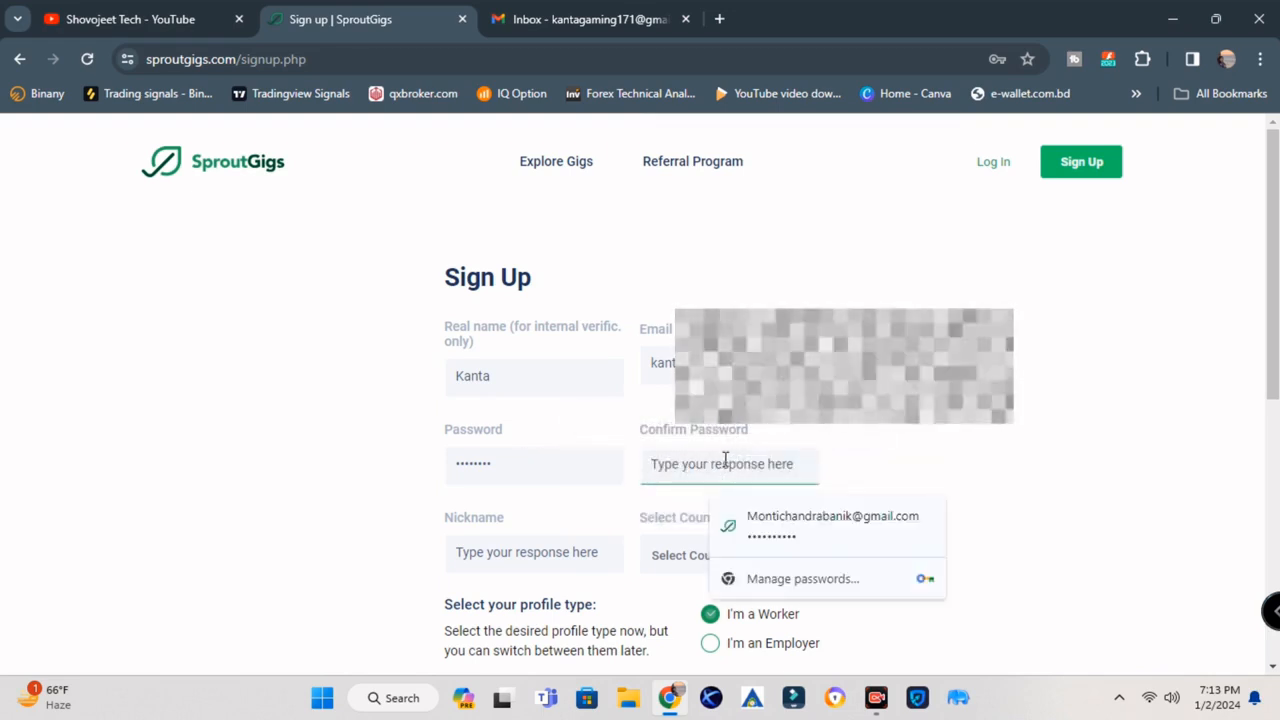
key("ctrl+v")
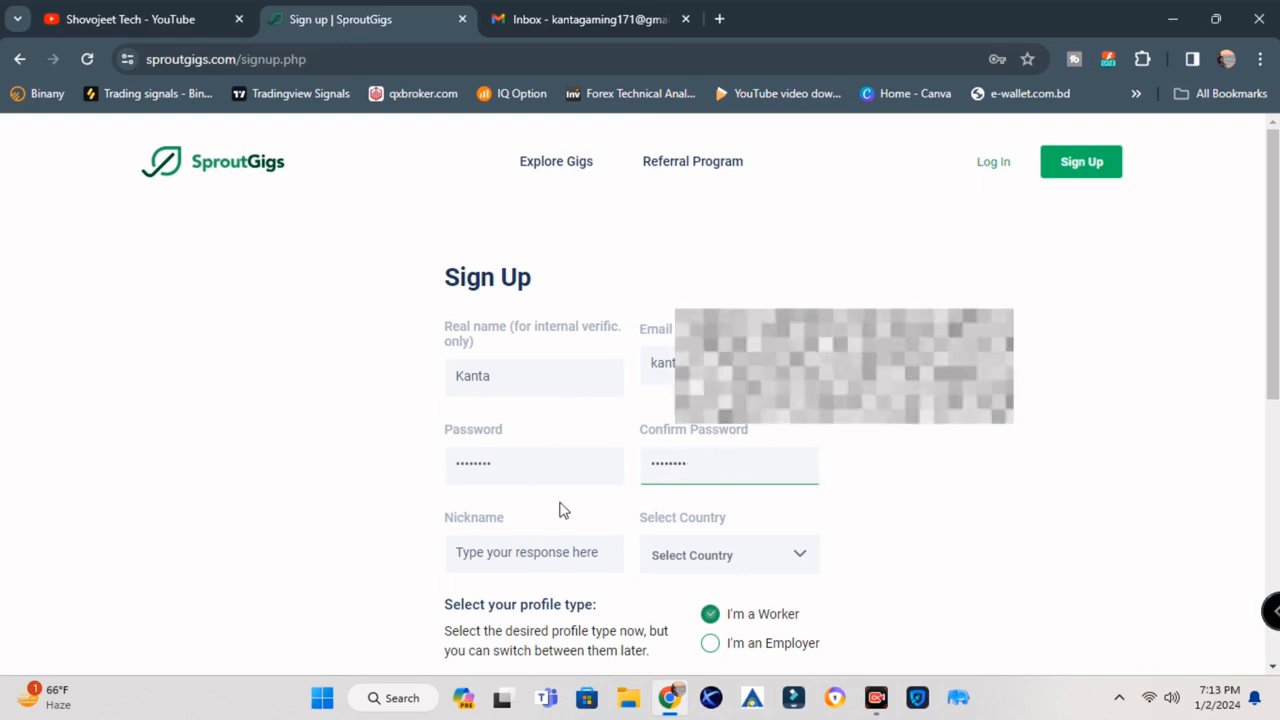
Step: Fill in a nickname for the new account
left_click(512, 552)
scroll(512, 552, "down", 2)
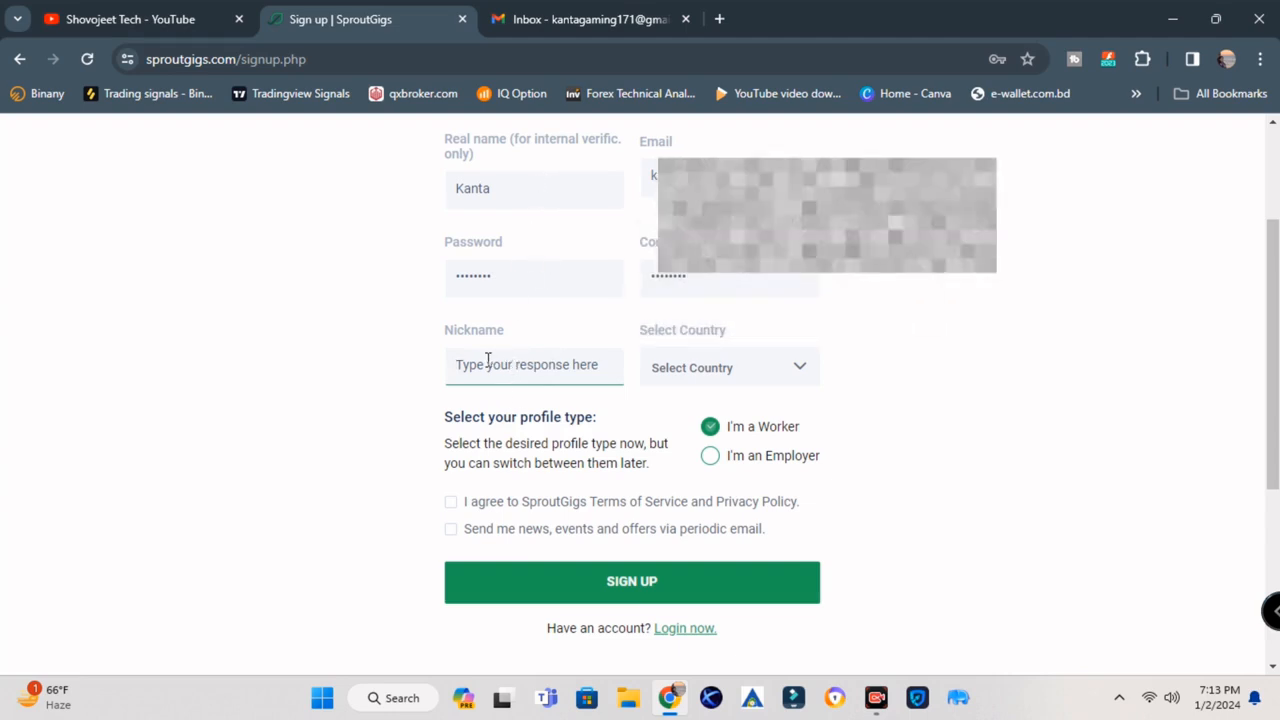
type("kanta")
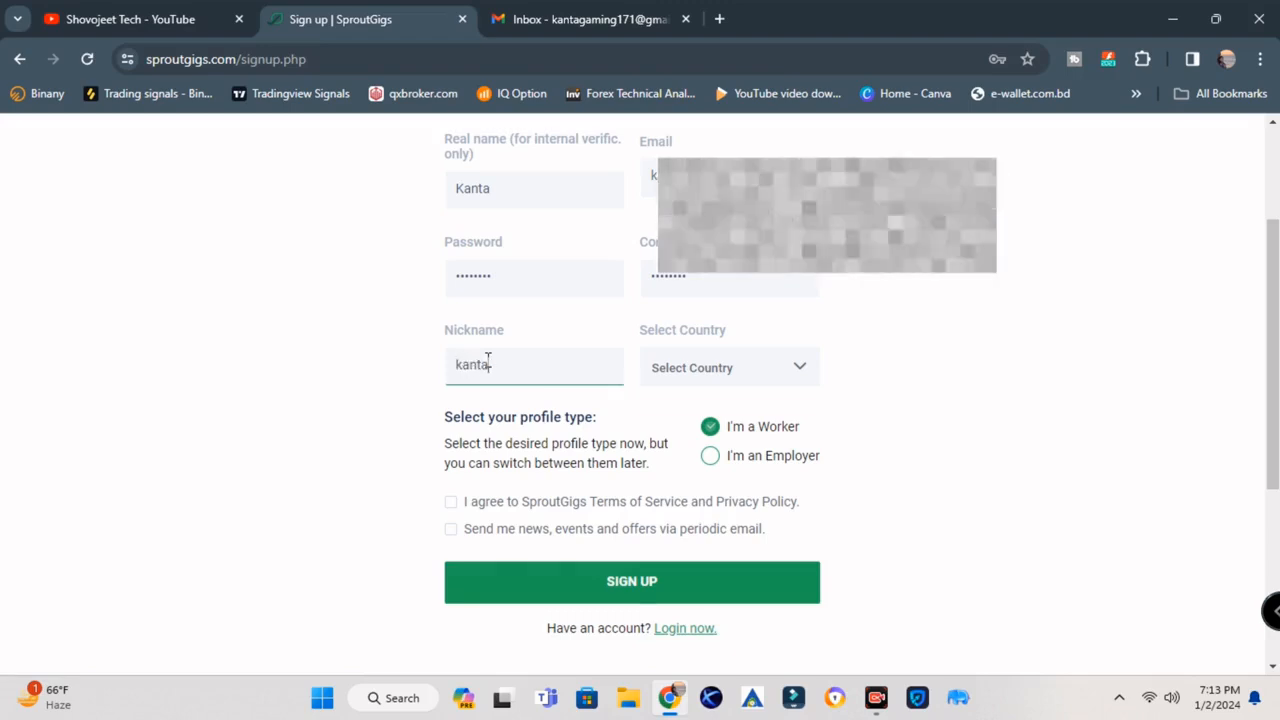
Step: Choose Bangladesh as the country, searching the country list for "ban"
left_click(766, 371)
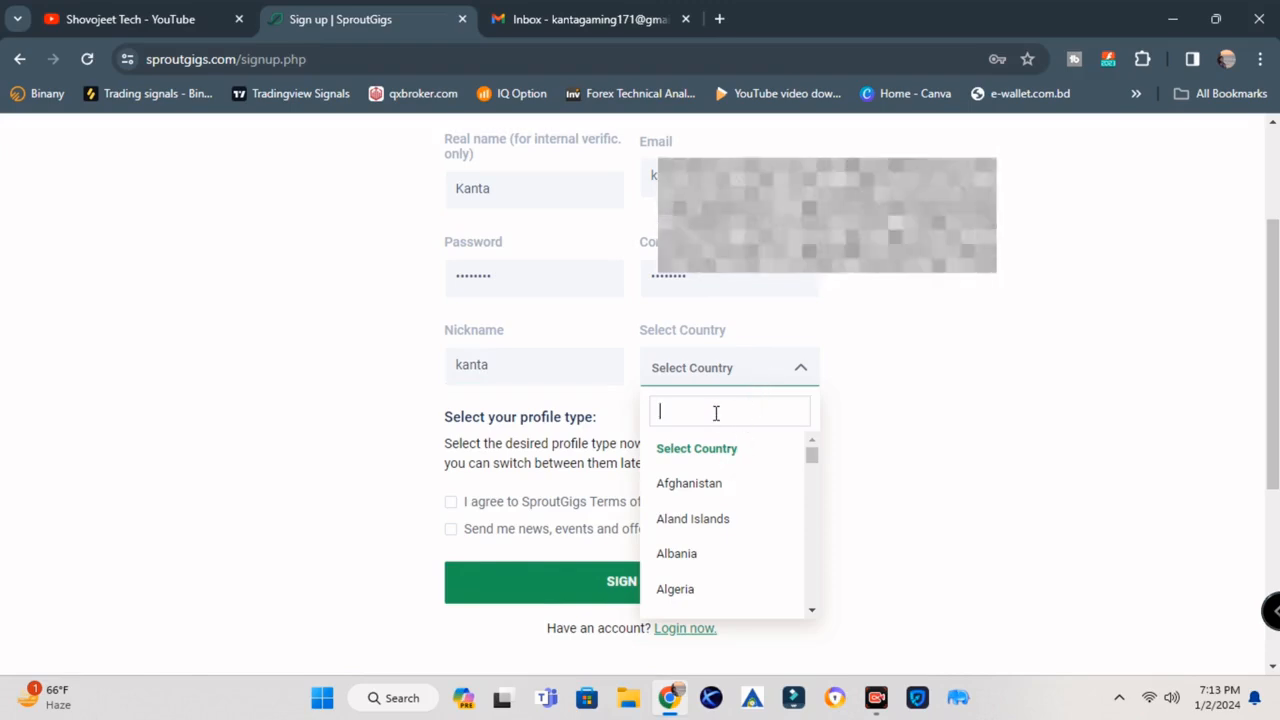
type("b")
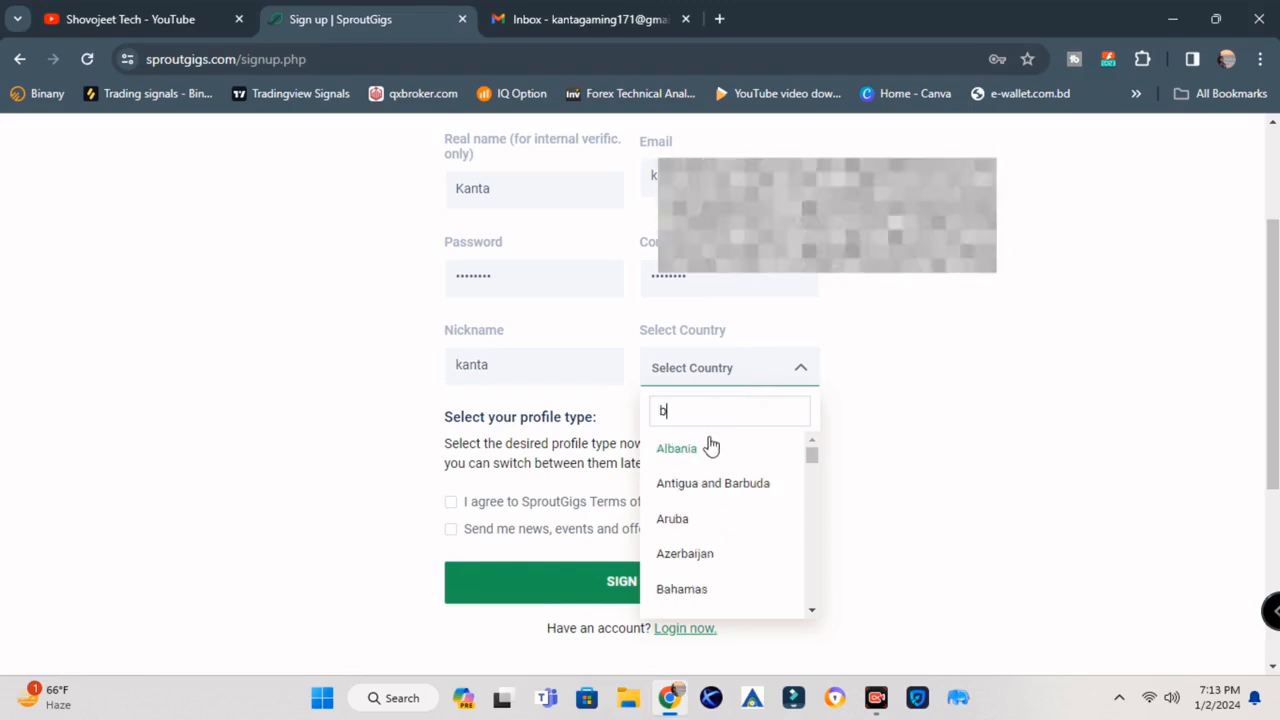
type("a")
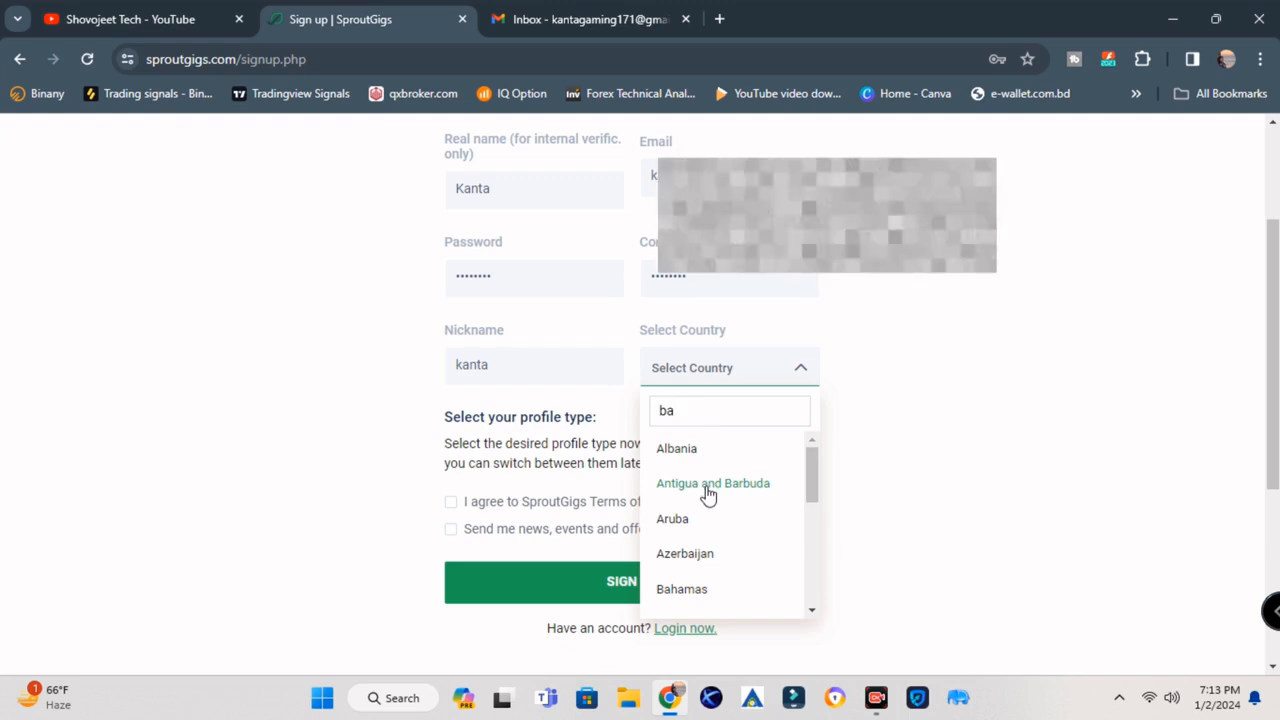
type("n")
left_click(703, 487)
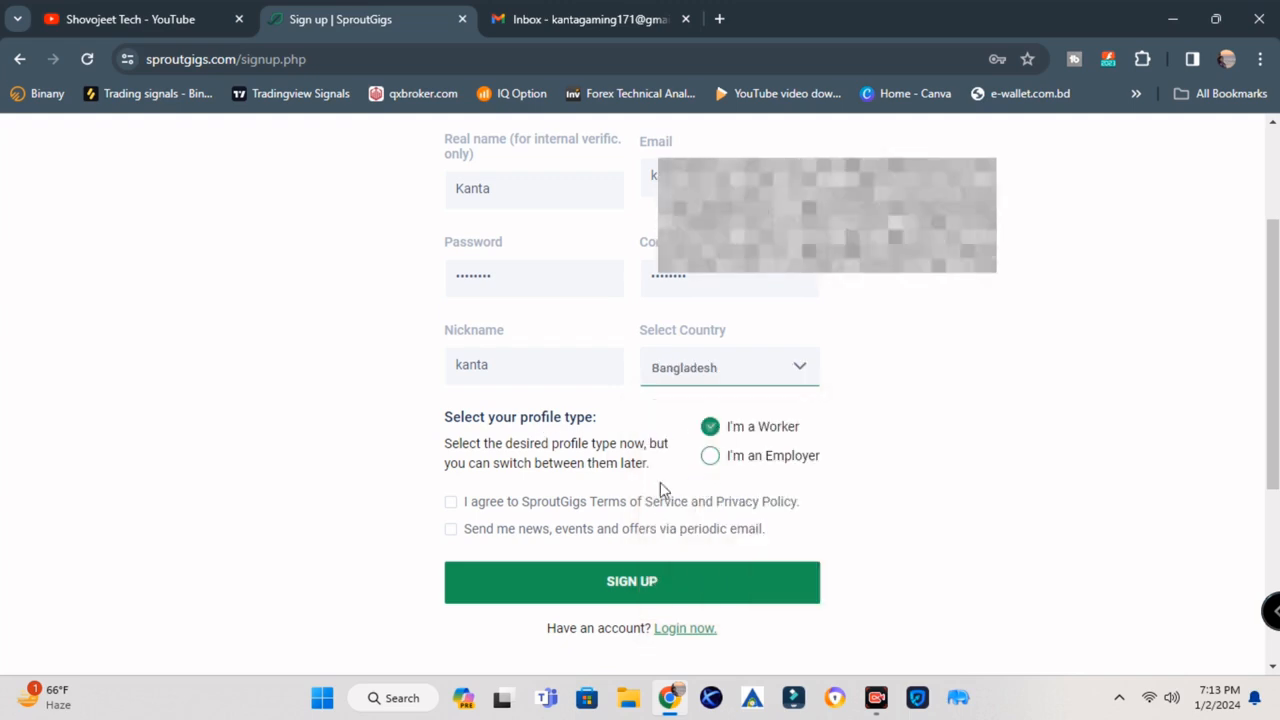
Step: Agree to the SproutGigs Terms of Service and Privacy Policy and opt in to news, events and offers by email
left_click(457, 509)
left_click(451, 530)
left_click(451, 502)
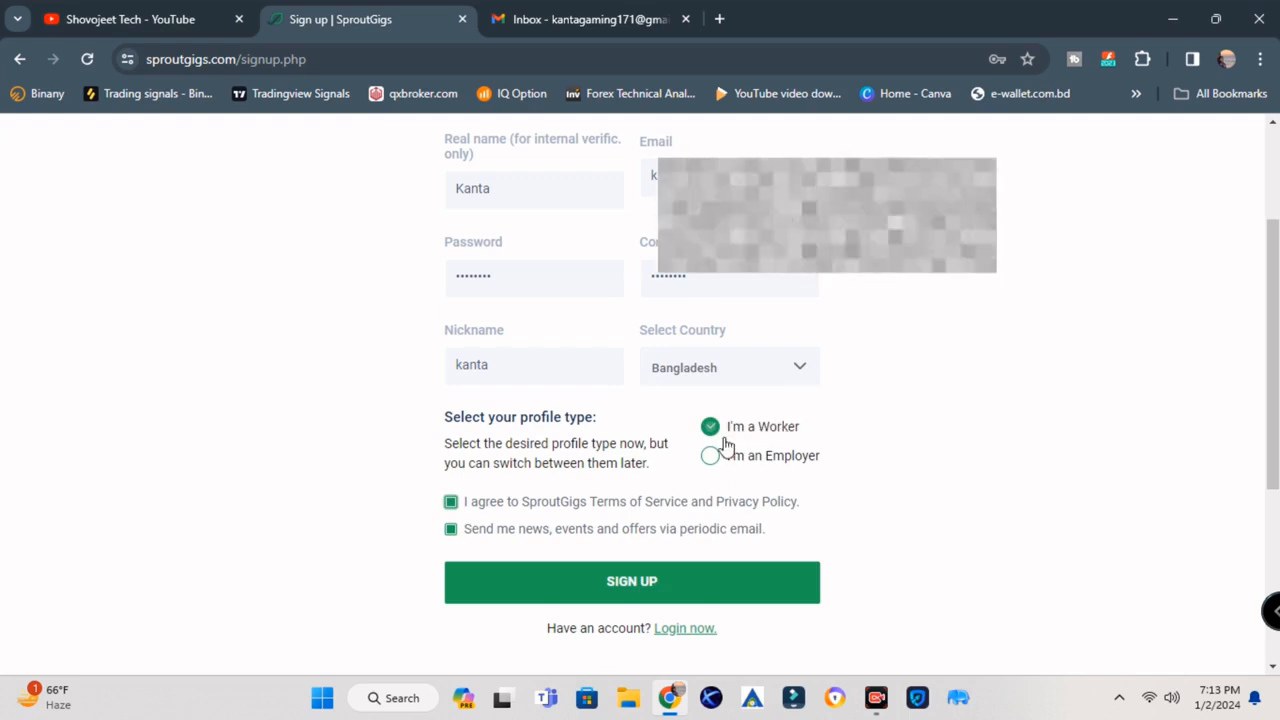
Step: Complete the full real name and both fields with a longer account password, and submit the sign-up form
scroll(521, 380, "up", 1)
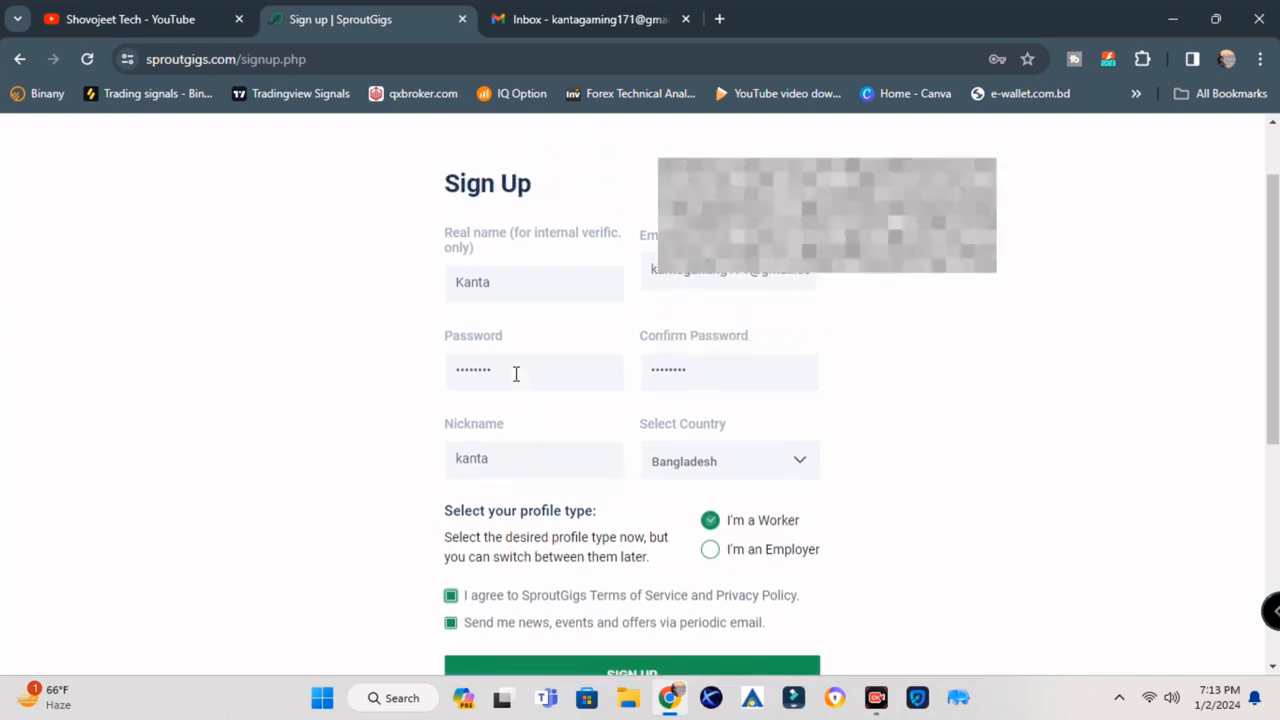
left_click(532, 288)
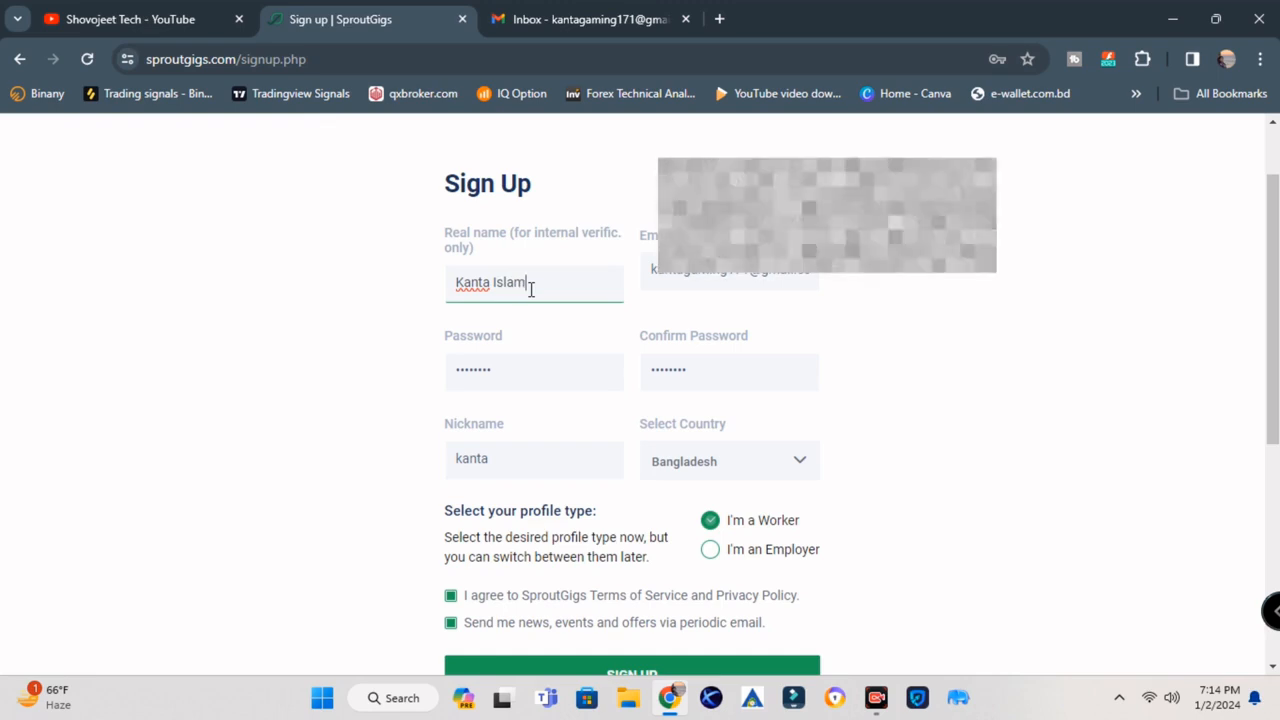
scroll(531, 300, "down", 1)
left_click(500, 364)
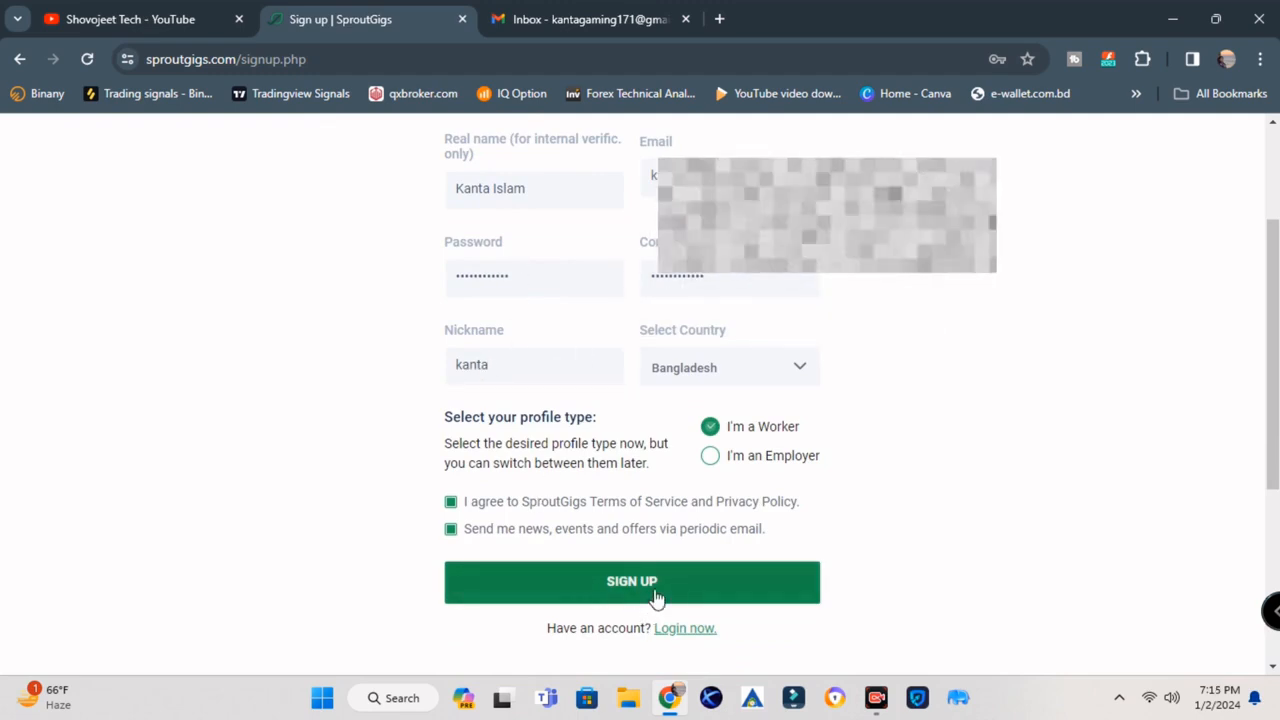
left_click(656, 598)
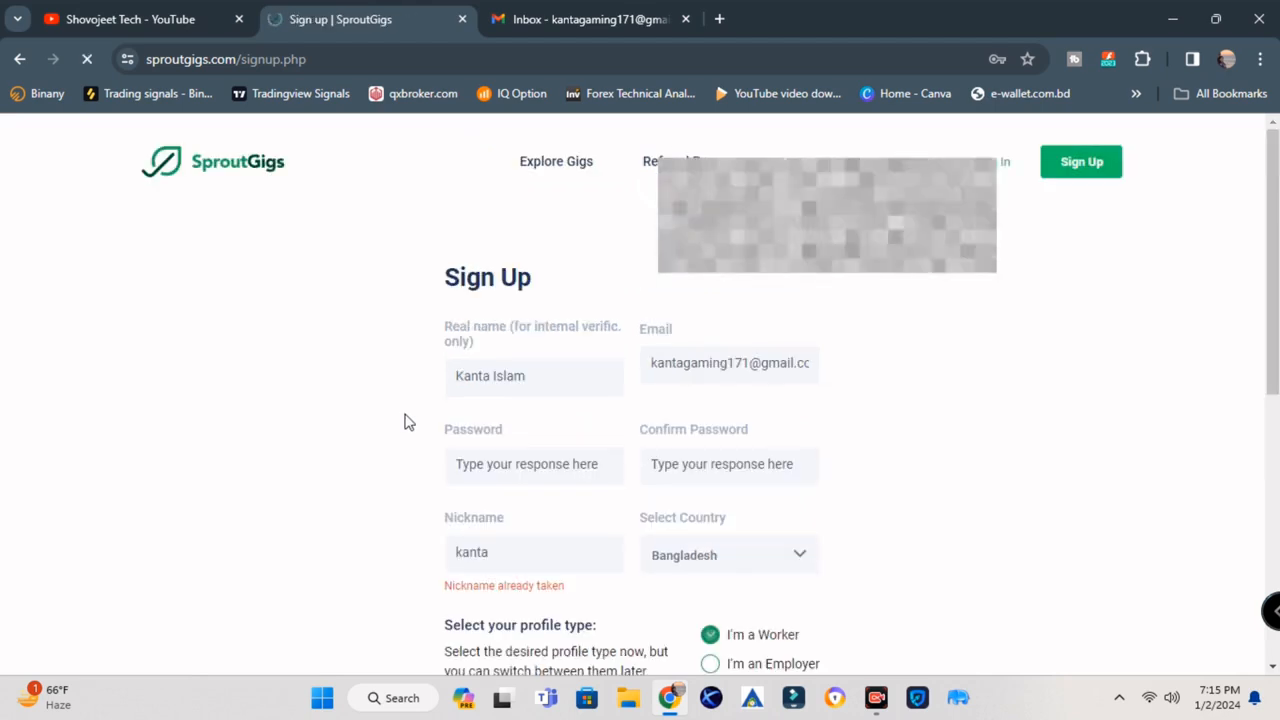
Step: Extend the nickname with the surname to make it unique
scroll(414, 423, "down", 2)
left_click_drag(441, 399, 610, 411)
left_click(362, 413)
left_click_drag(437, 409, 614, 414)
left_click(589, 380)
left_click(507, 366)
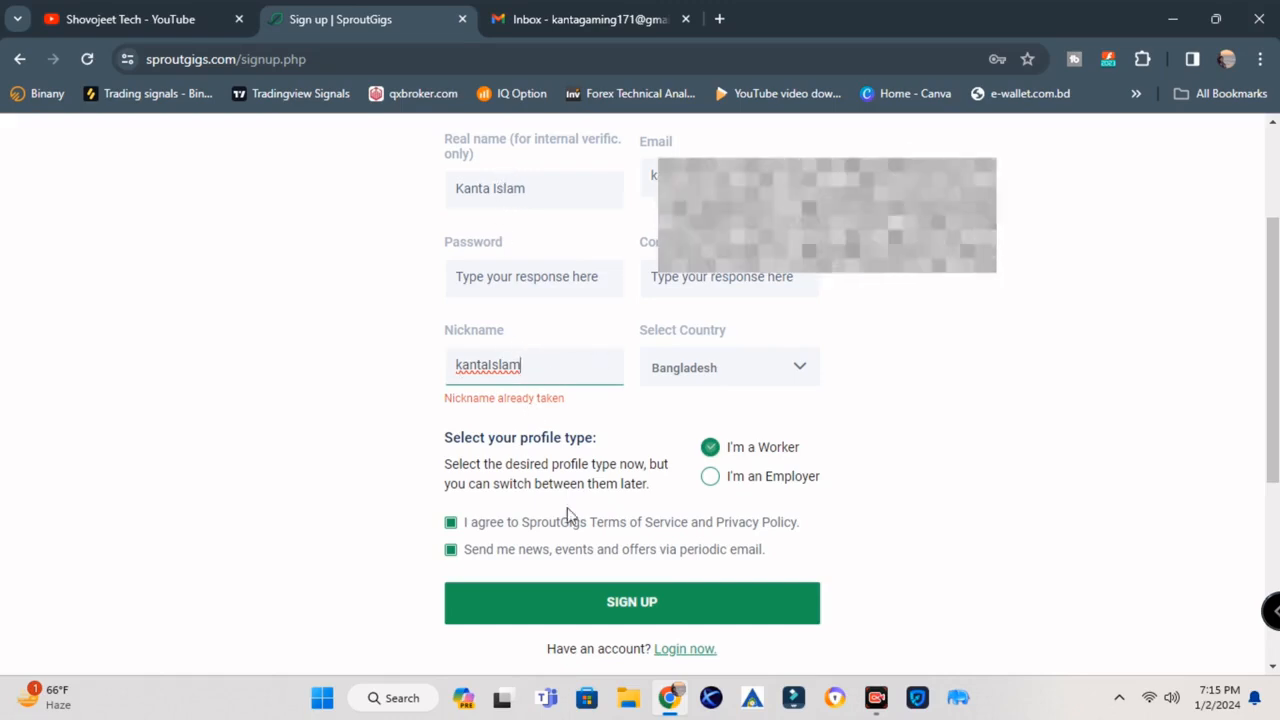
Step: Enter and confirm the account password again, submit the sign-up form and save the login in the browser
left_click(686, 618)
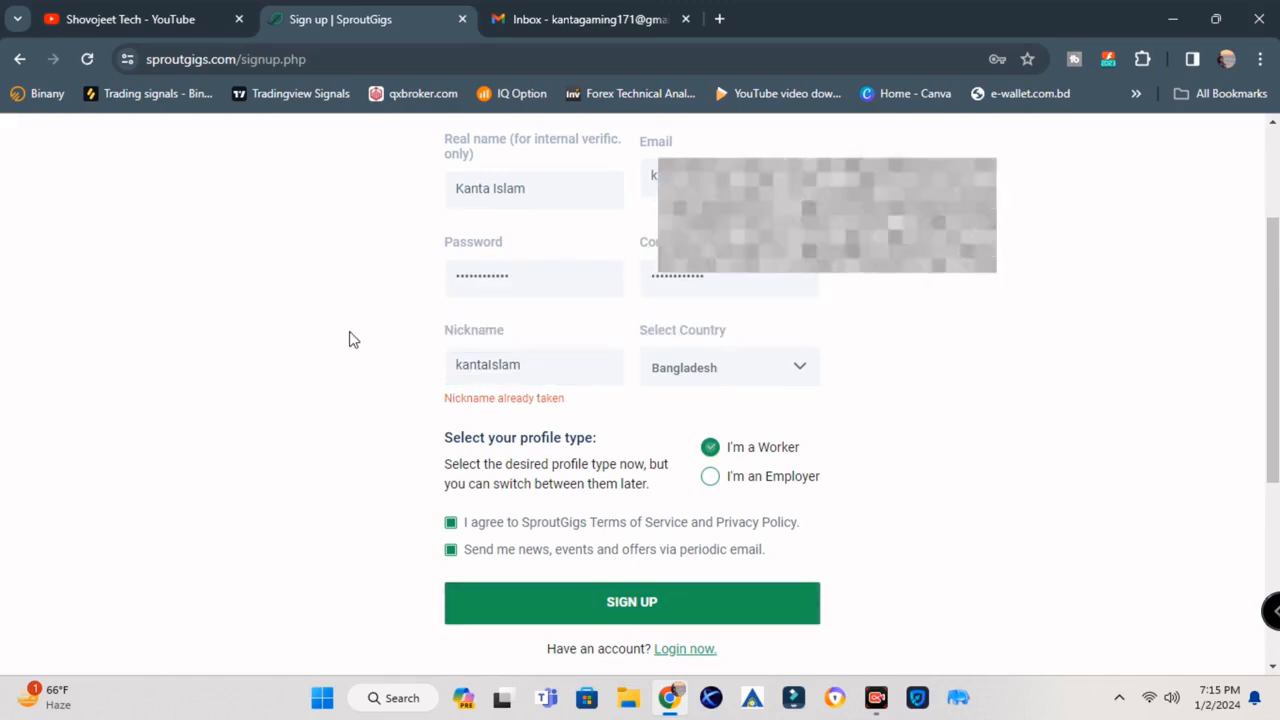
left_click(609, 600)
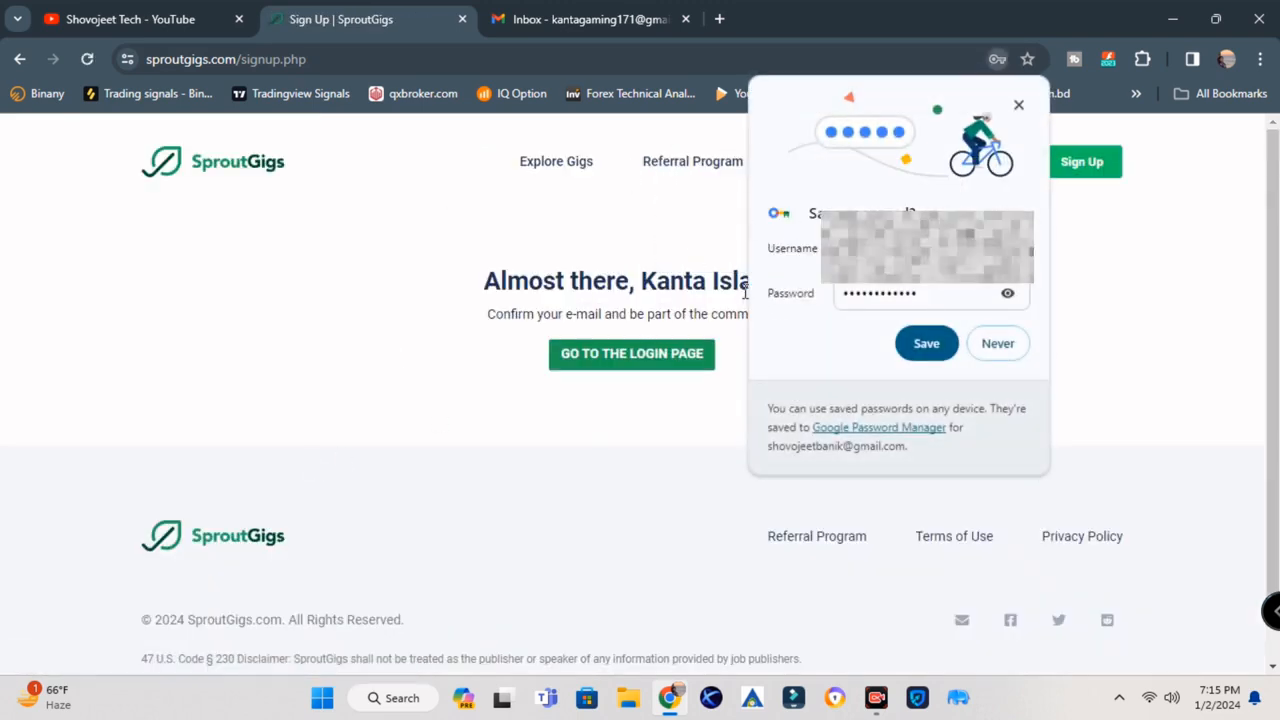
left_click(932, 348)
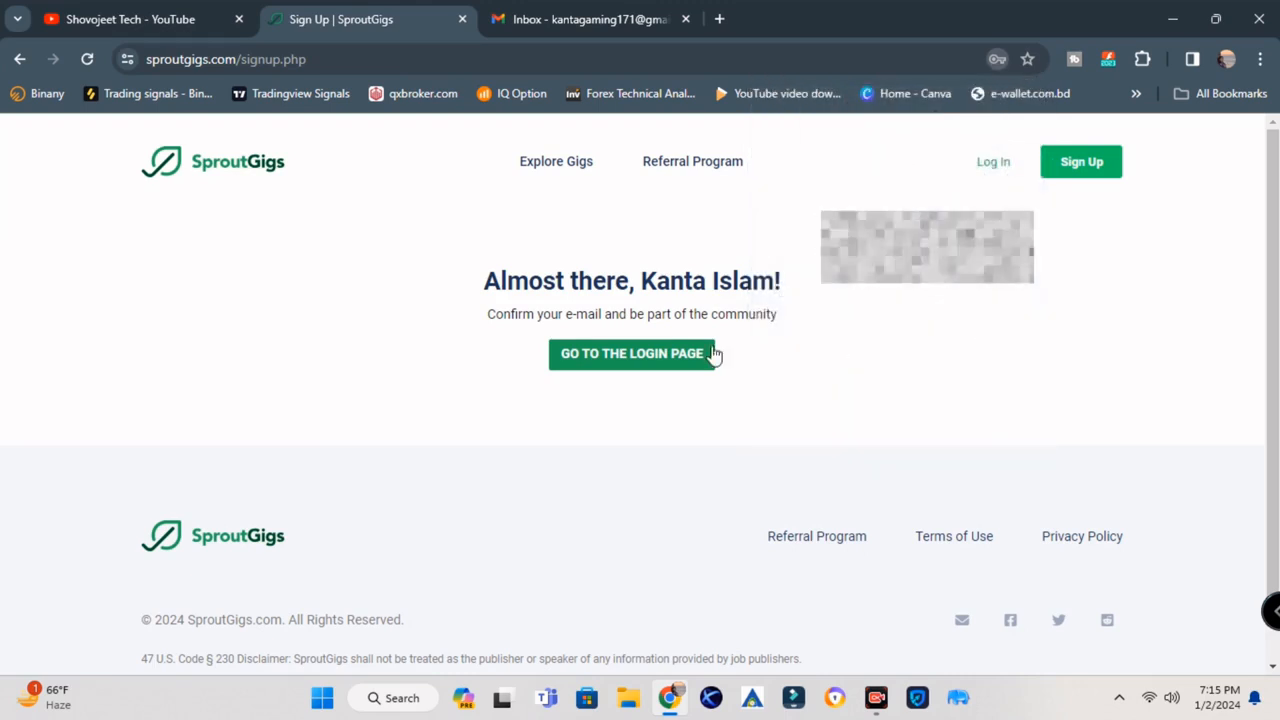
Step: Go to the SproutGigs login page and enable Remember me
left_click(611, 370)
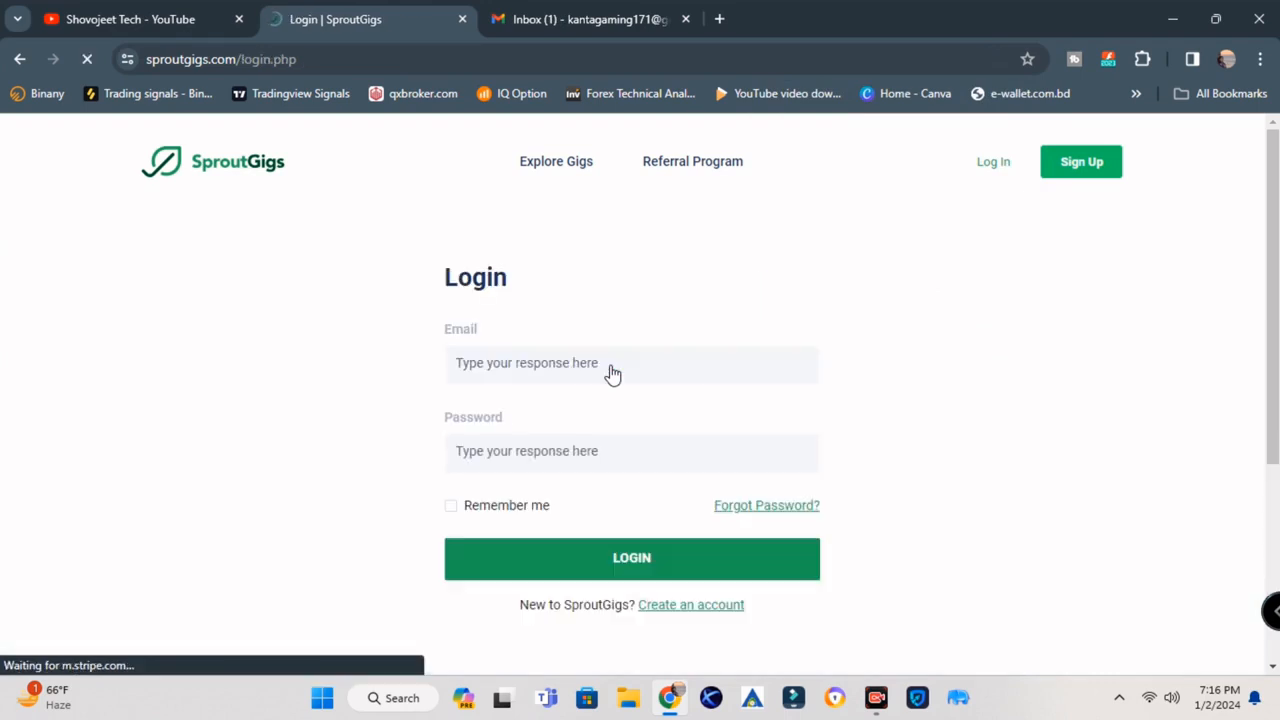
left_click(452, 506)
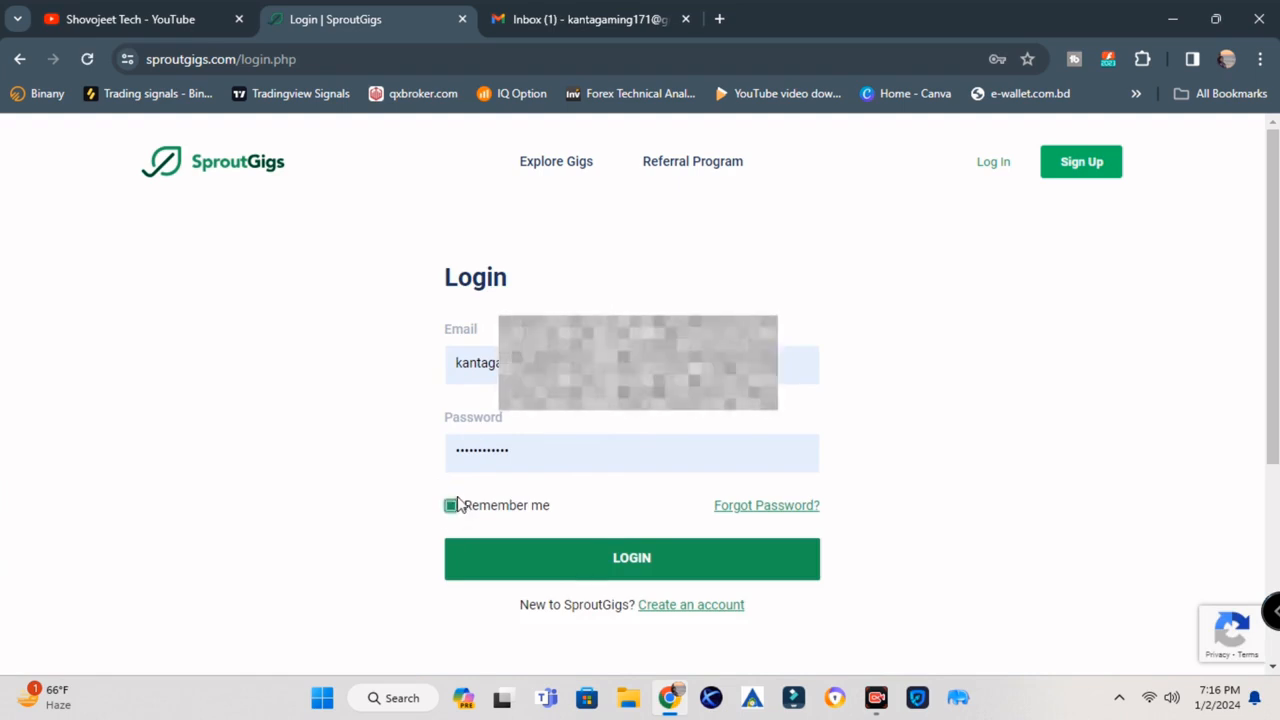
Step: Switch to Gmail, open the "Welcome to SproutGigs!" email and follow its account activation link
left_click(578, 20)
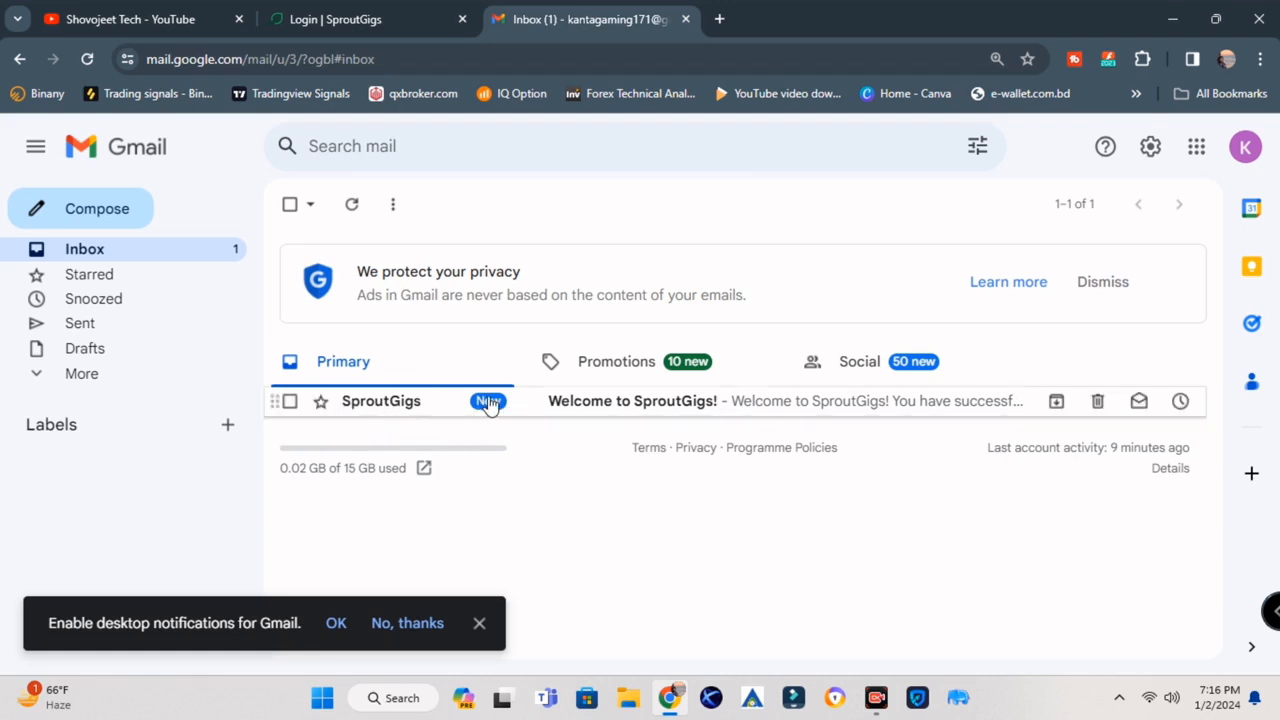
left_click(708, 410)
scroll(690, 410, "down", 1)
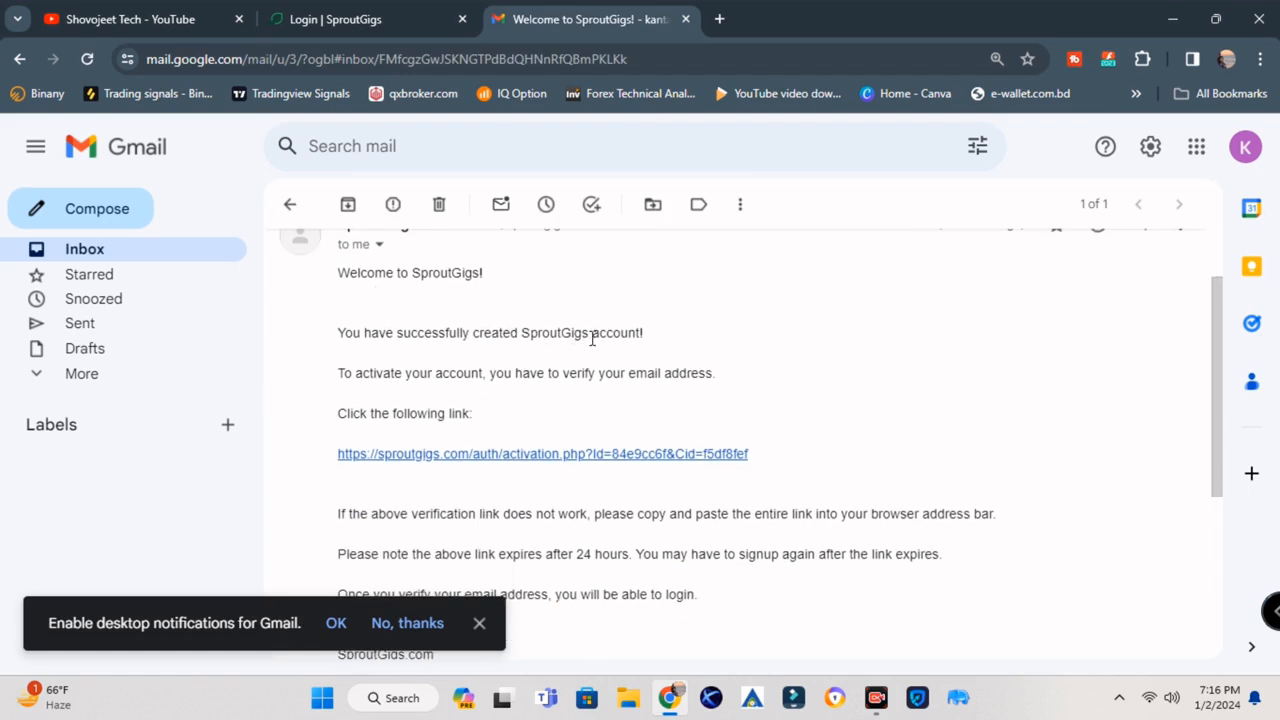
left_click(455, 456)
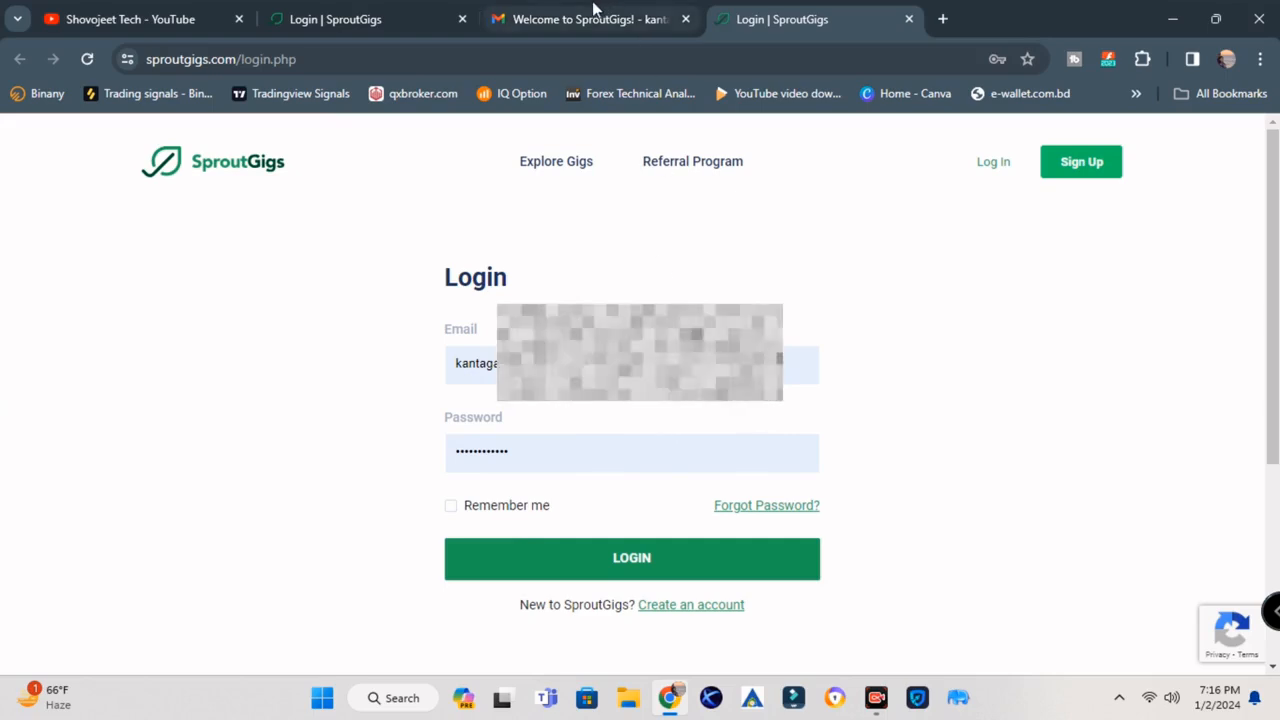
Step: Close the old login page and log in to SproutGigs on the new one with Remember me enabled
left_click(462, 19)
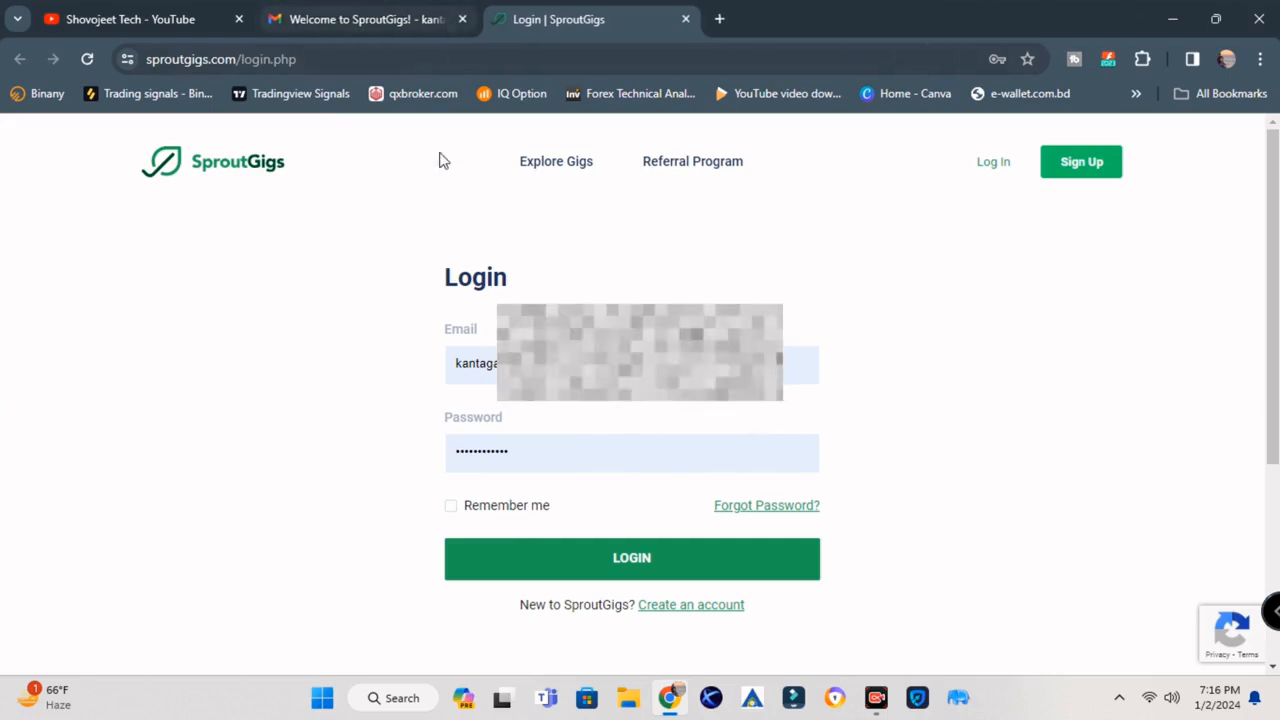
left_click(450, 506)
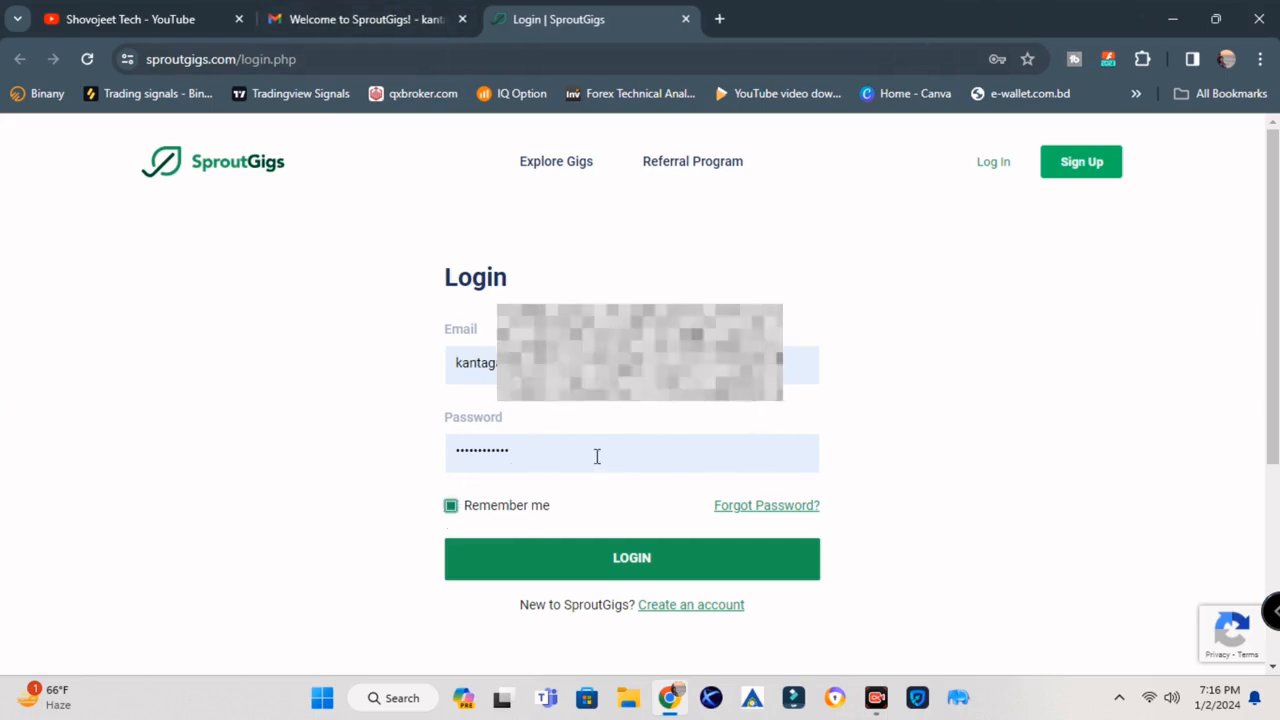
left_click(620, 563)
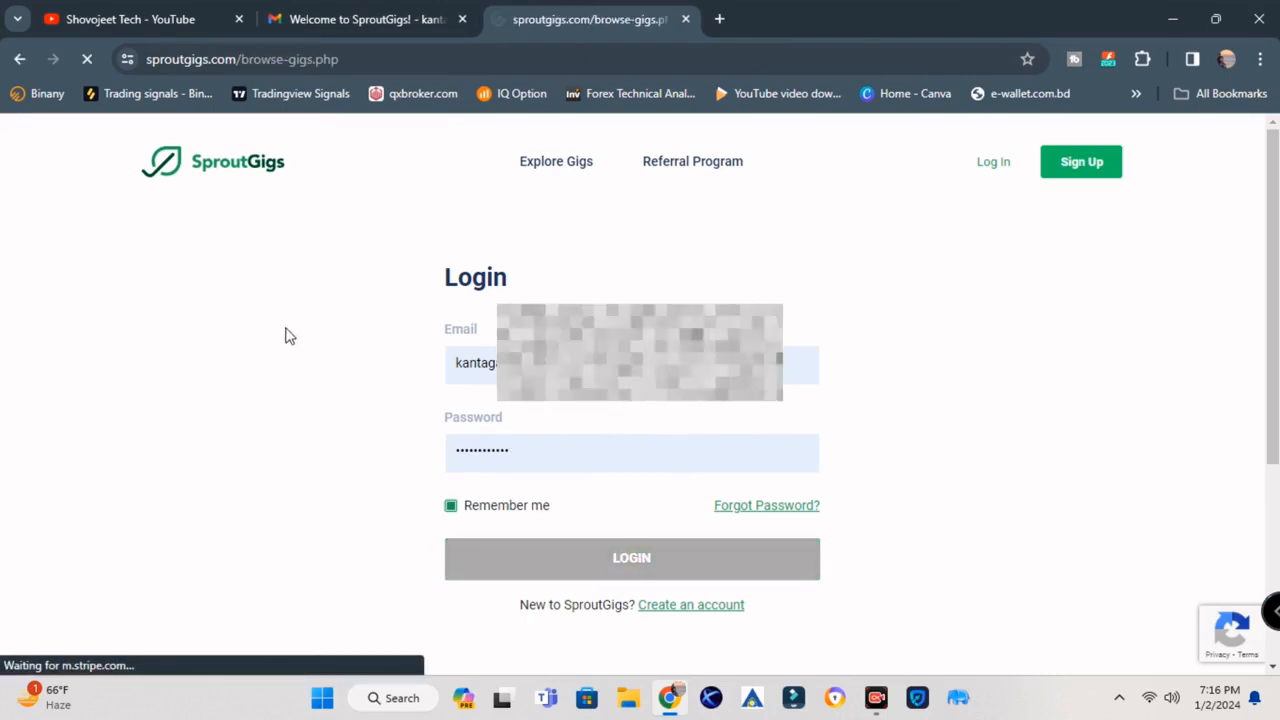
Step: Look over the "Switch your role" quick guide and dismiss it
scroll(667, 416, "down", 2)
scroll(669, 426, "up", 2)
scroll(672, 429, "down", 2)
scroll(673, 430, "up", 2)
scroll(673, 430, "up", 1)
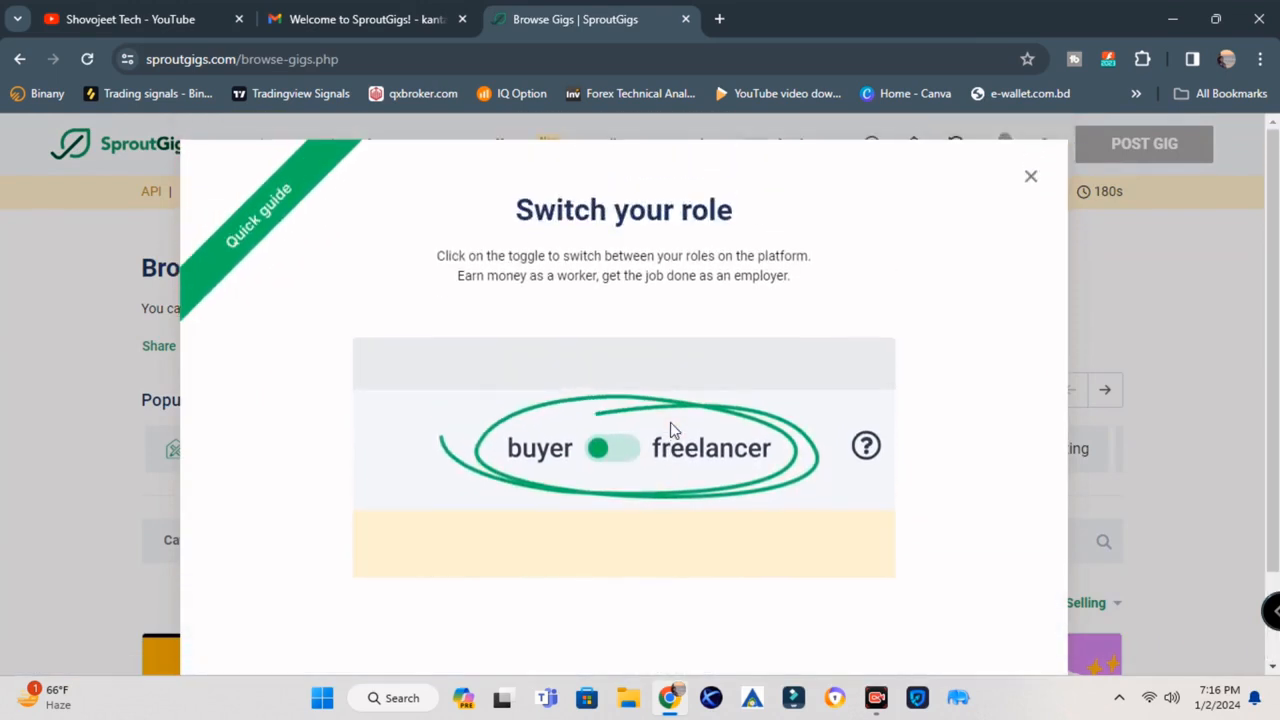
scroll(712, 432, "down", 1)
scroll(712, 432, "up", 1)
left_click(1030, 177)
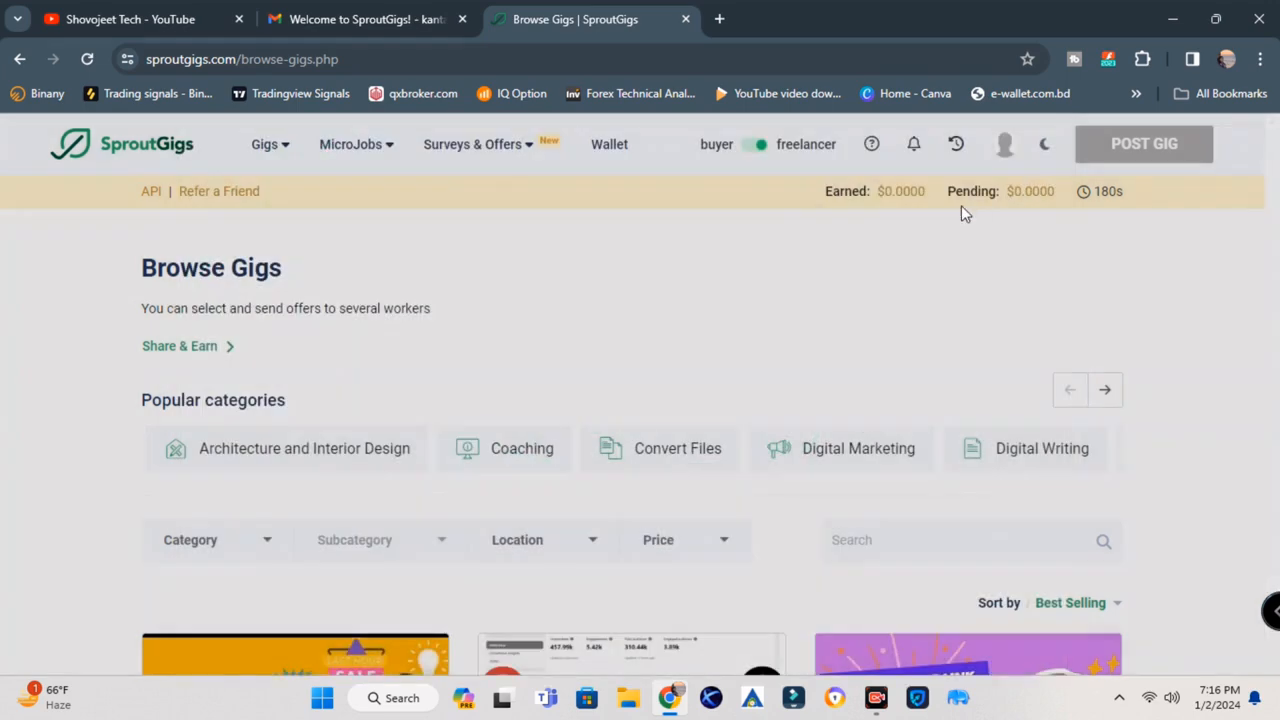
Step: Look through the popular categories and gig listings on the Browse Gigs page
scroll(831, 277, "down", 3)
scroll(836, 282, "up", 2)
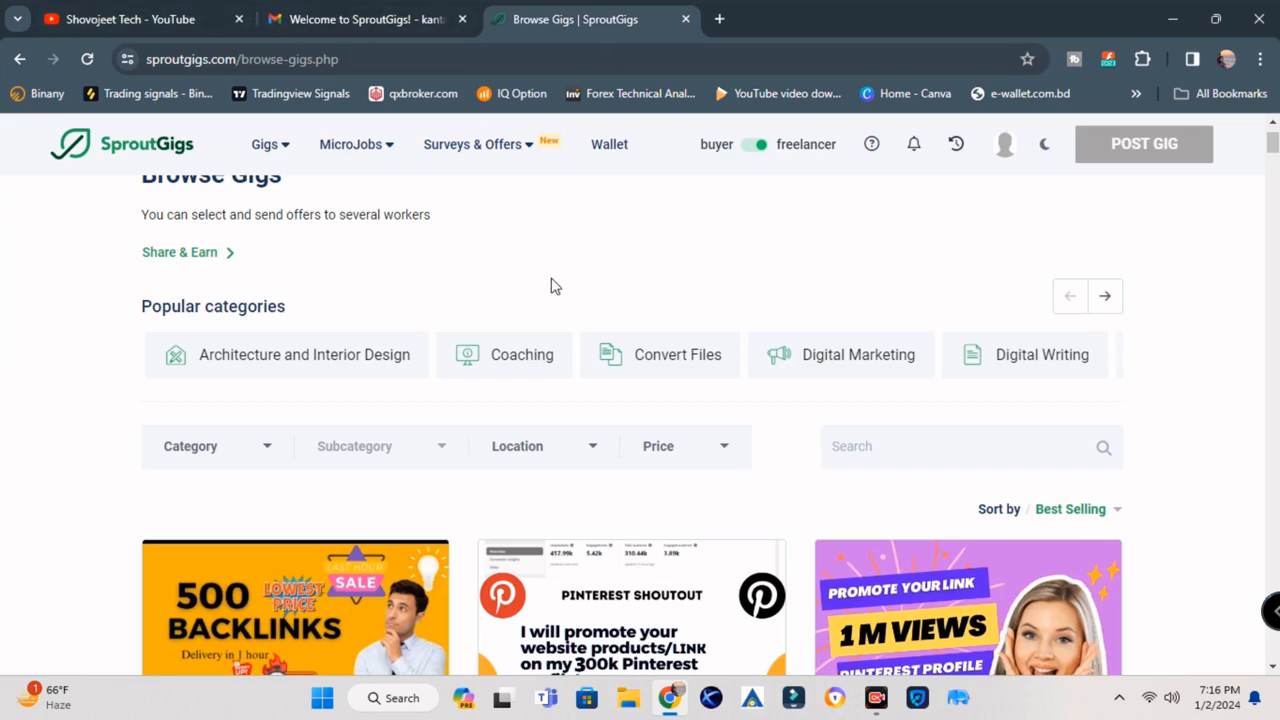
scroll(946, 311, "down", 5)
scroll(953, 333, "down", 2)
scroll(953, 345, "up", 8)
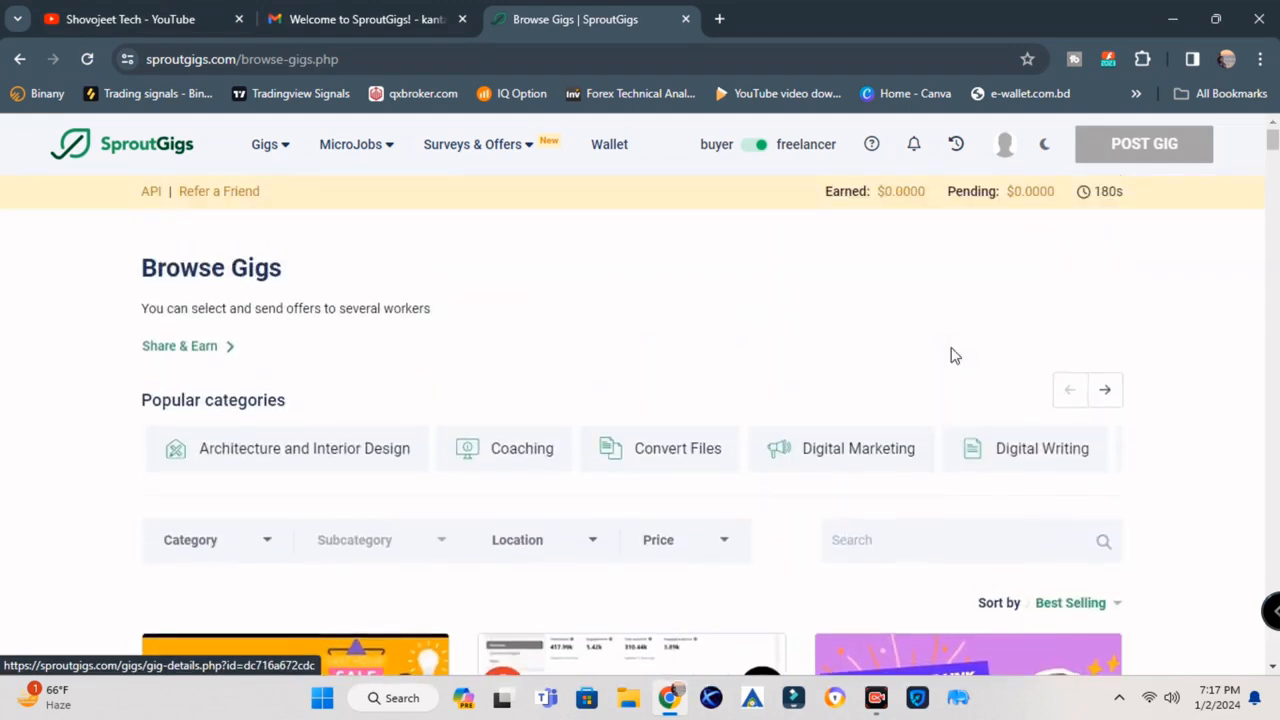